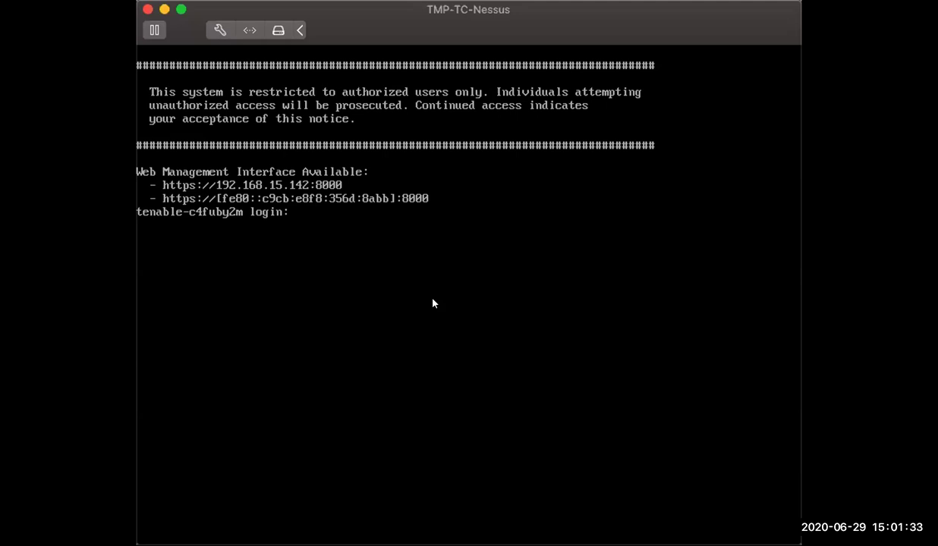
# Sign in to the Tenable Core VM console as the wizard user with its password.
pyautogui.click(433, 304)
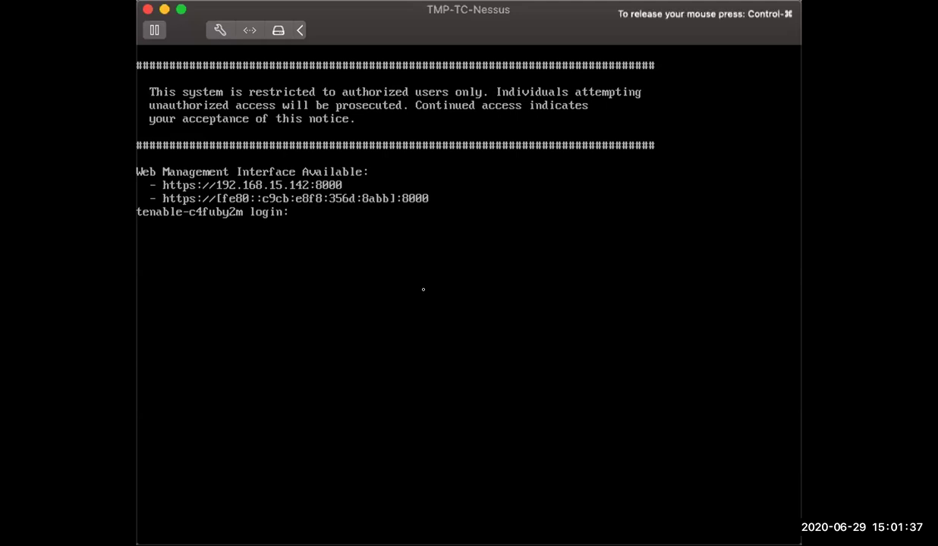
pyautogui.write('wizard')
pyautogui.press('Return')
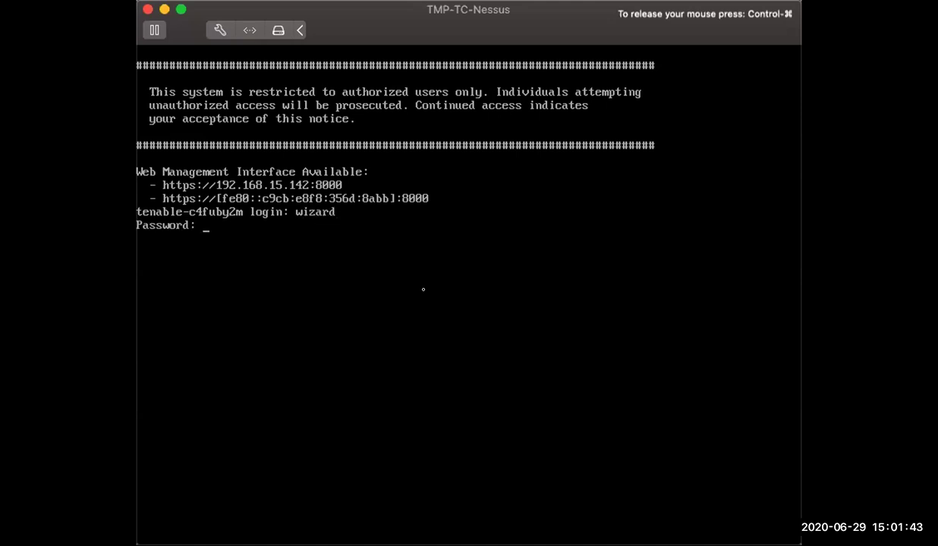
pyautogui.press('Return')
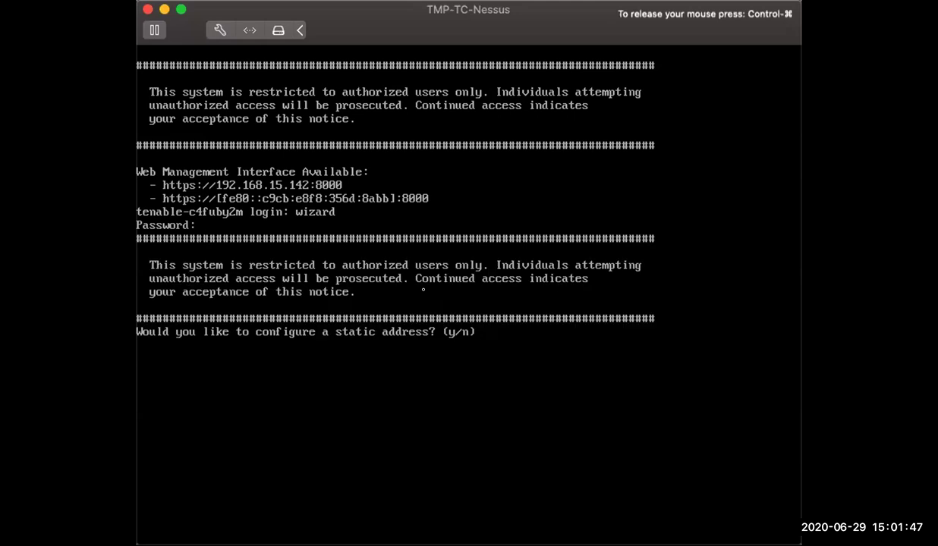
# Answer yes to static addressing and set Wired connection 1's IPv4 configuration to Manual.
pyautogui.write('y')
pyautogui.press('Return')
pyautogui.press('Tab')
pyautogui.press('Tab')
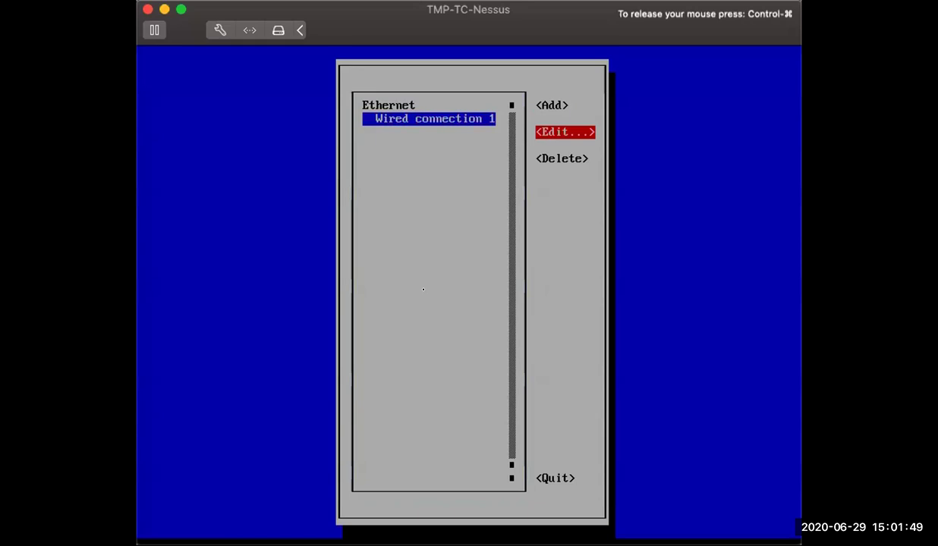
pyautogui.press('Return')
pyautogui.press('Tab')
pyautogui.press('Tab')
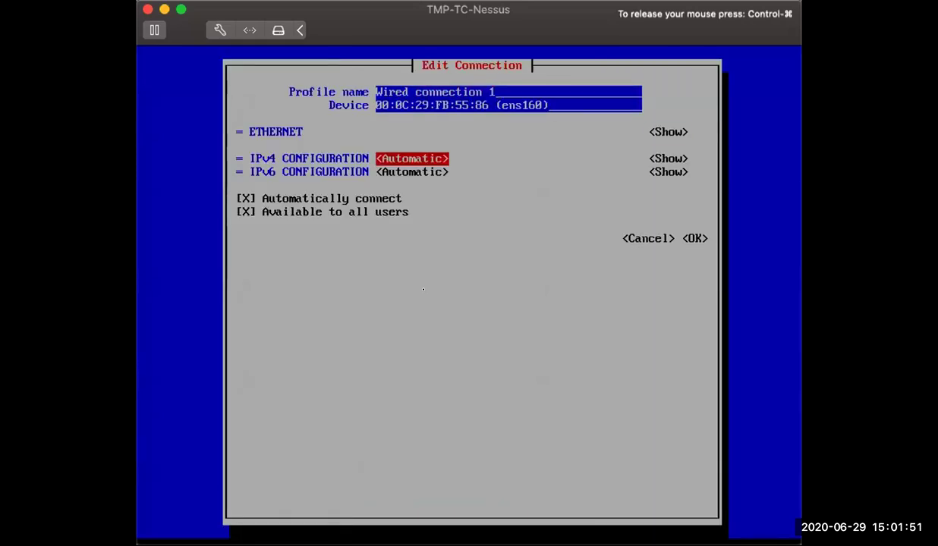
# Add the IPv4 address 192.168.15.179/24 to the connection.
pyautogui.press('Tab')
pyautogui.hotkey('shift', 'Tab')
pyautogui.press('Return')
pyautogui.press('Down')
pyautogui.press('Down')
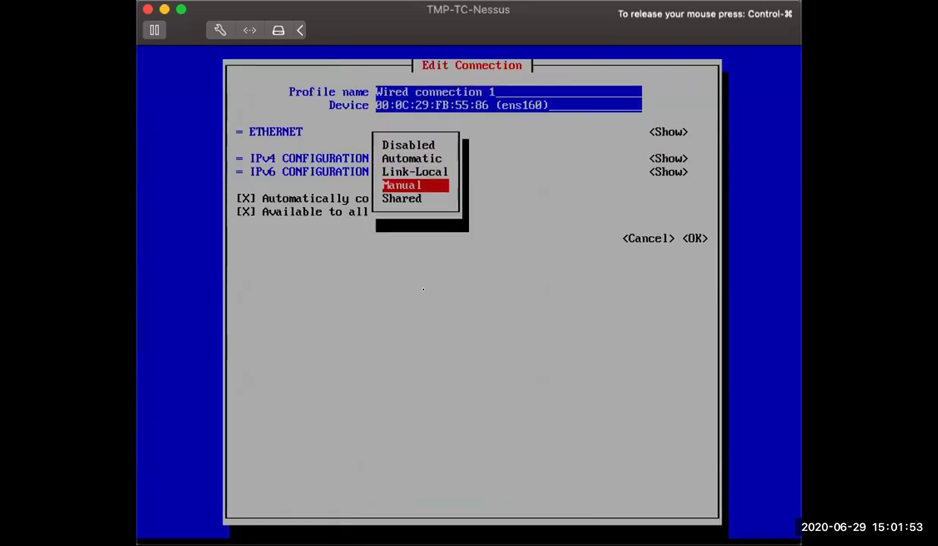
pyautogui.press('Return')
pyautogui.press('Tab')
pyautogui.press('Return')
pyautogui.press('Tab')
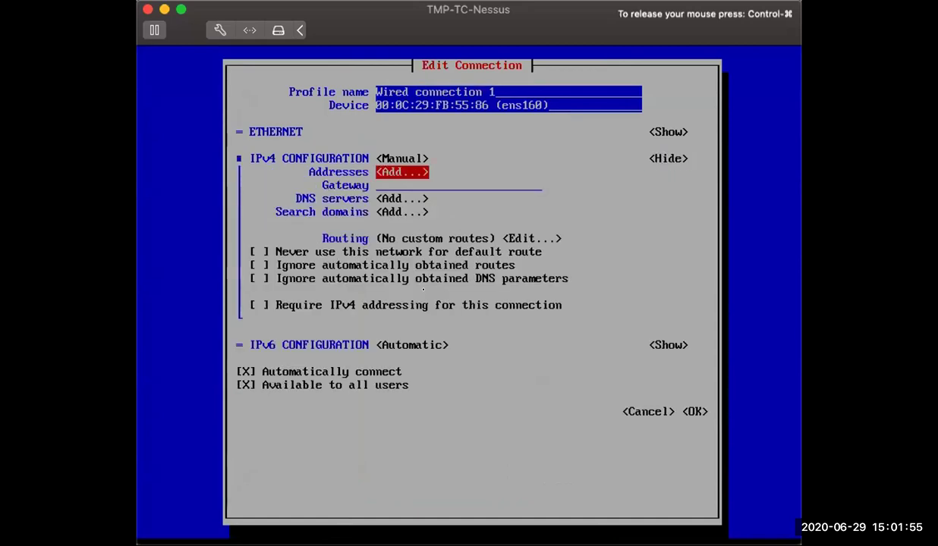
pyautogui.press('Return')
pyautogui.write('192.')
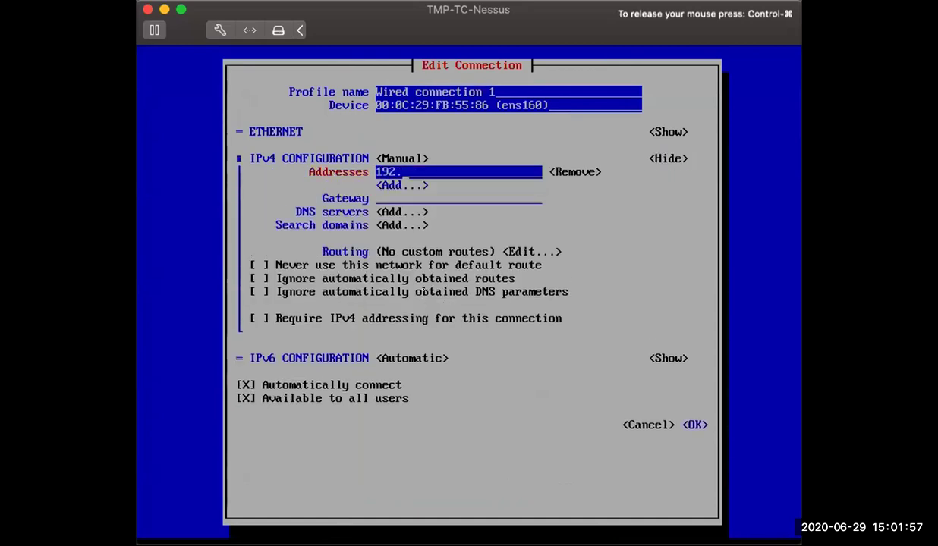
pyautogui.write('168.15.17')
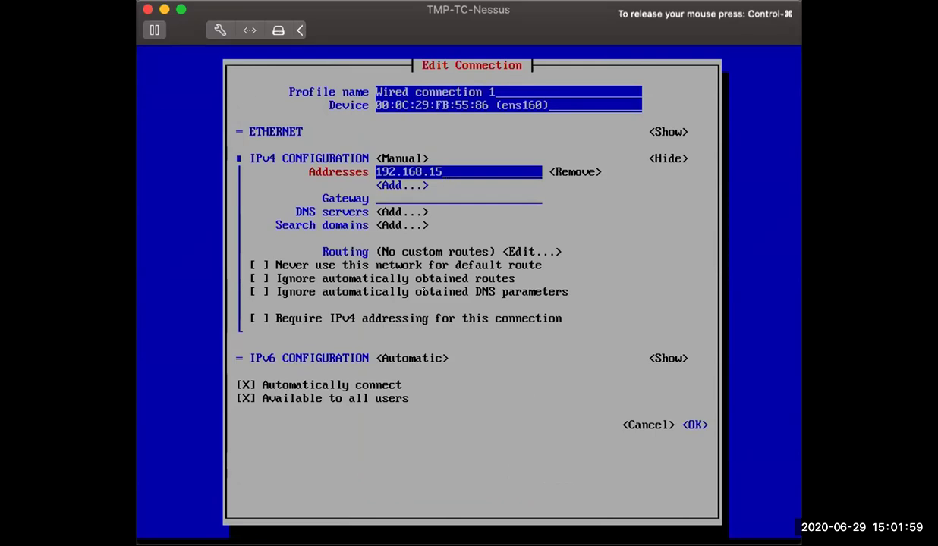
pyautogui.press('Tab')
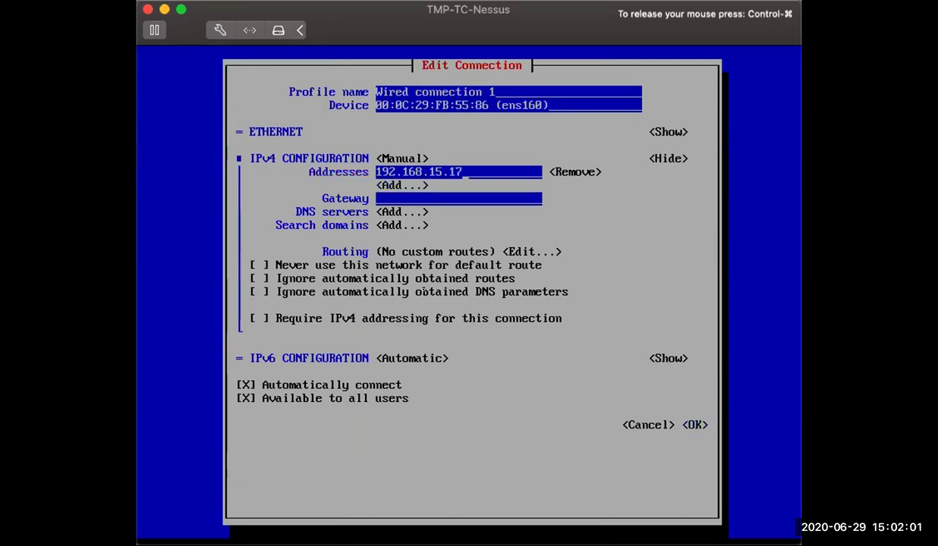
pyautogui.write('9/24')
# Enter gateway 192.168.15.1 and add DNS server 192.168.15.198.
pyautogui.press('Tab')
pyautogui.press('Tab')
pyautogui.press('Tab')
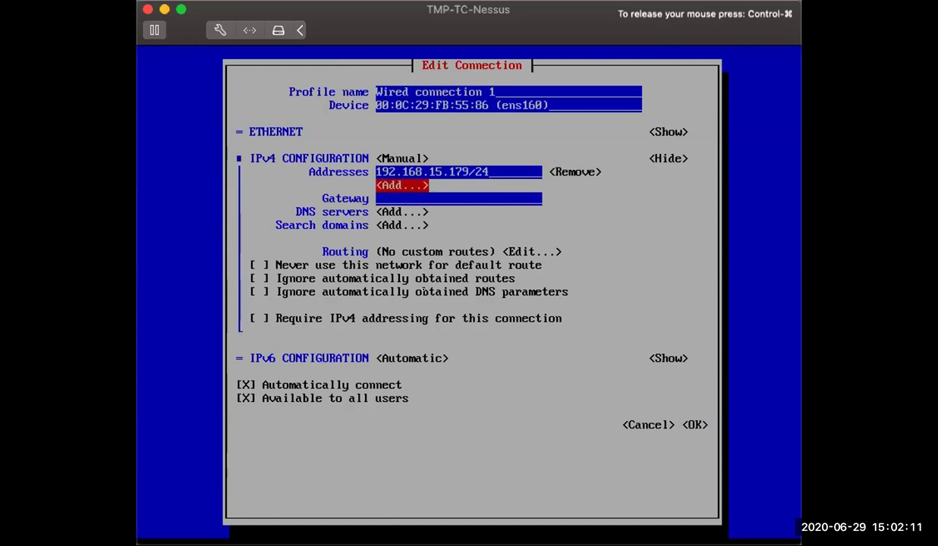
pyautogui.press('Tab')
pyautogui.write('192.168')
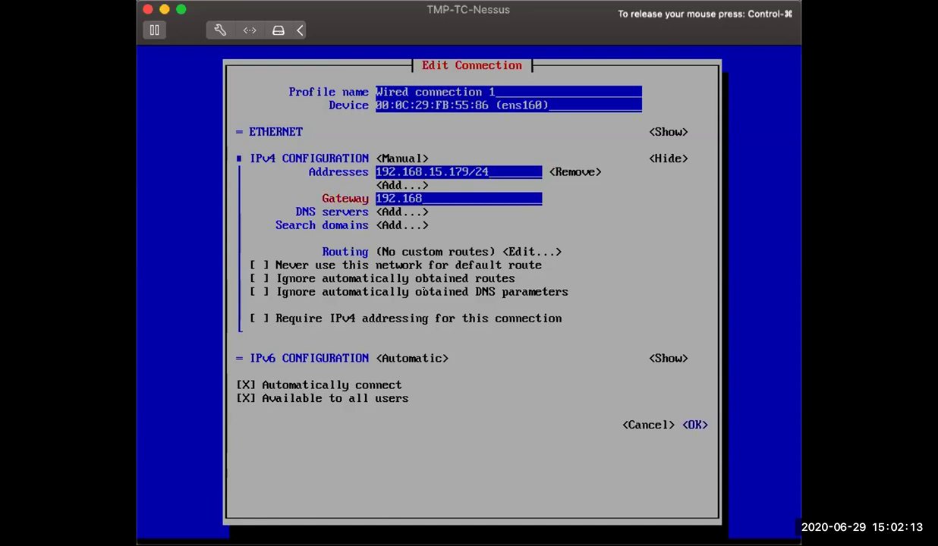
pyautogui.write('.15.1')
pyautogui.press('Tab')
pyautogui.press('Return')
pyautogui.write('192.168.')
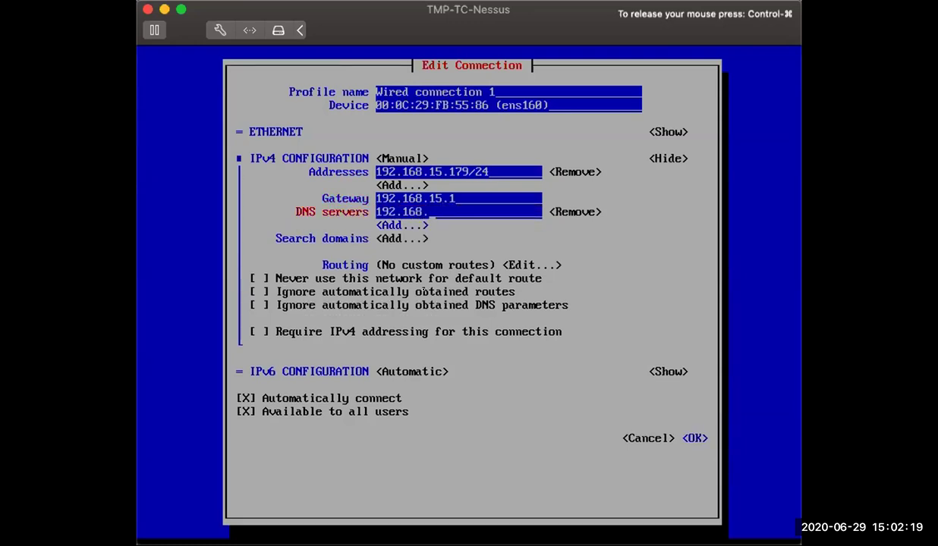
pyautogui.write('15')
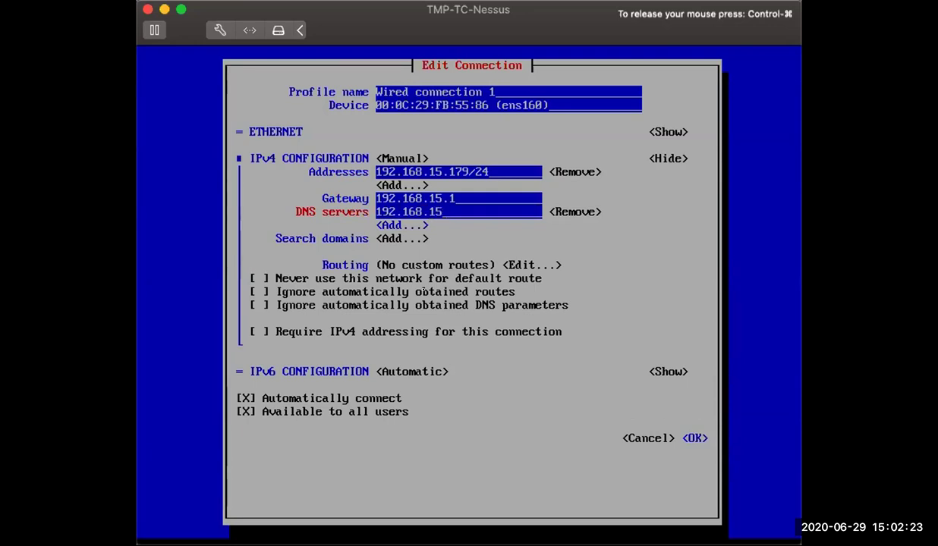
pyautogui.write('.198')
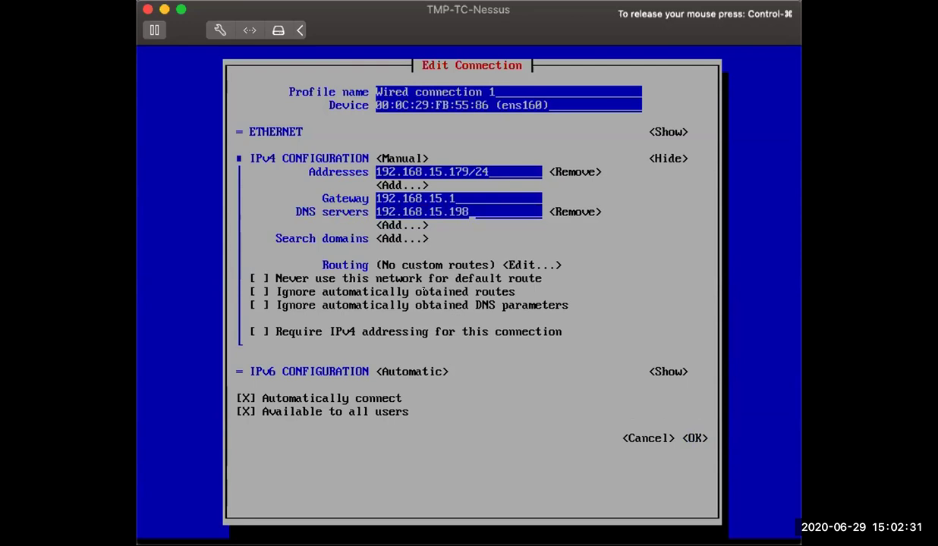
# Add search domain tehgeek.local and save the connection settings.
pyautogui.press('Tab')
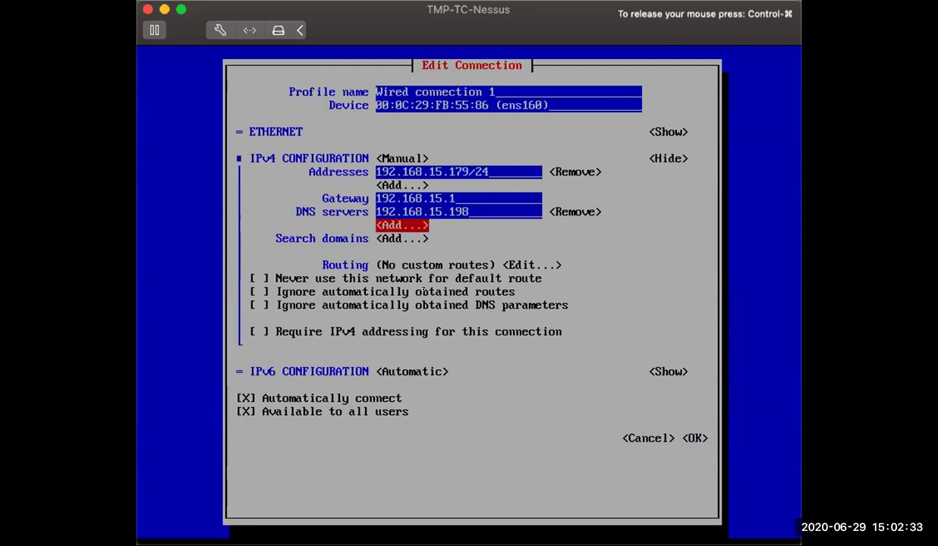
pyautogui.press('Tab')
pyautogui.press('Return')
pyautogui.write('tehgeek.local')
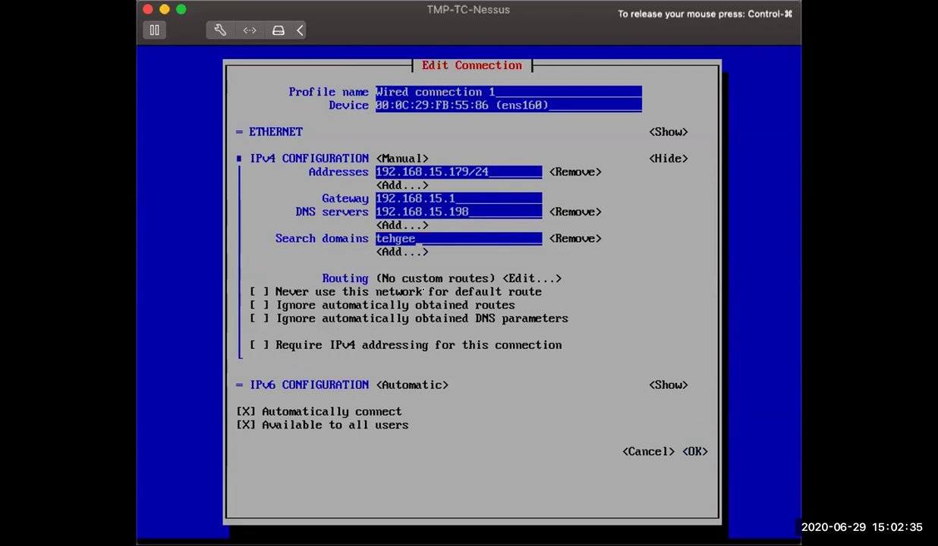
pyautogui.press('Tab')
pyautogui.press('Tab')
pyautogui.press('Tab')
pyautogui.press('Tab')
pyautogui.press('Tab')
pyautogui.press('Tab')
pyautogui.press('Tab')
pyautogui.press('Tab')
pyautogui.press('Tab')
pyautogui.press('Tab')
pyautogui.press('Tab')
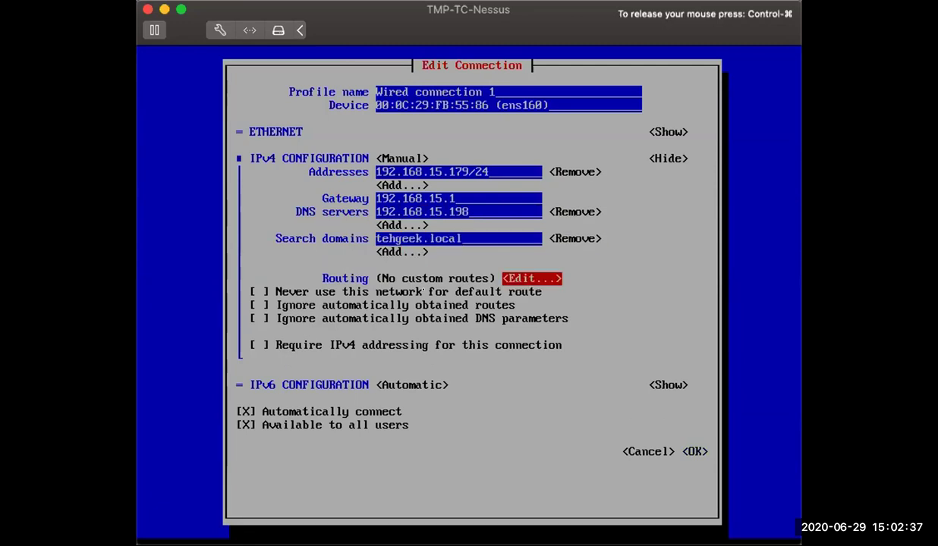
pyautogui.press('Tab')
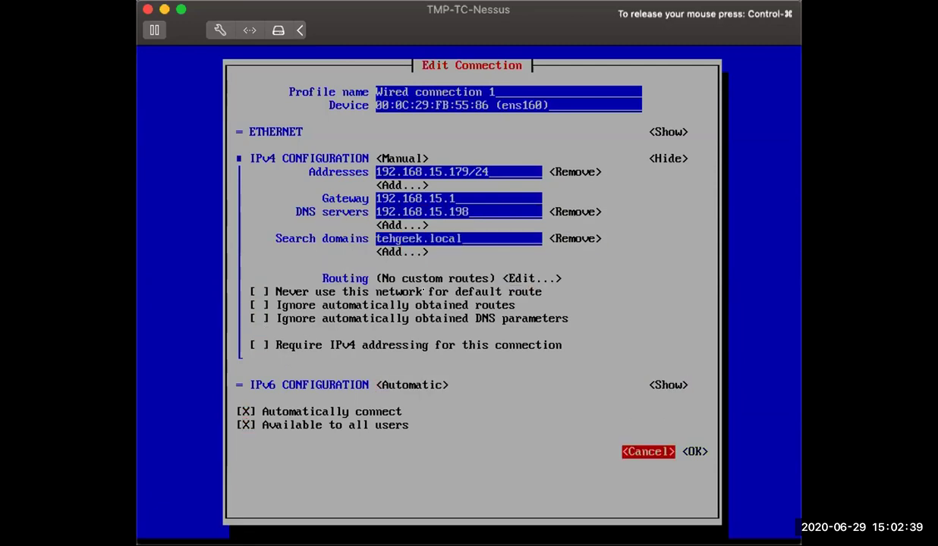
pyautogui.press('Tab')
pyautogui.press('Return')
pyautogui.press('Tab')
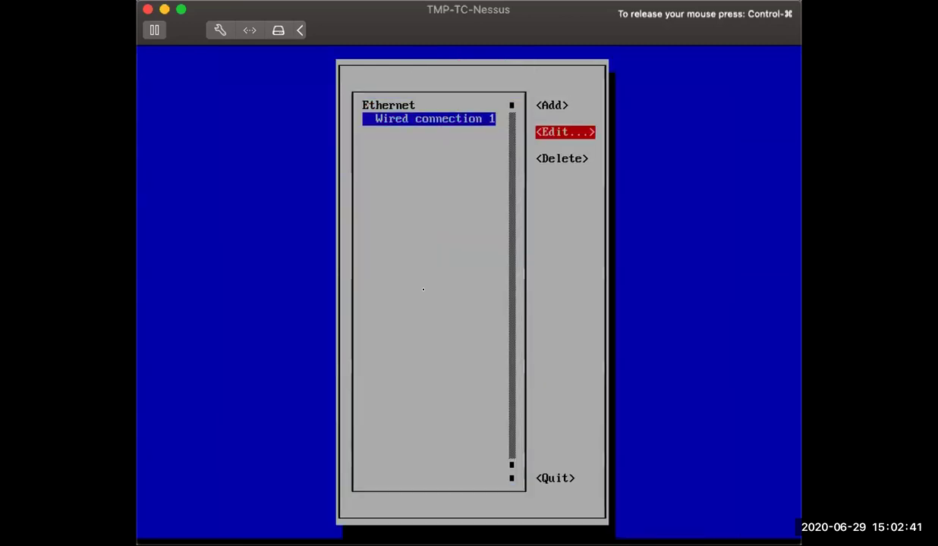
# Quit nmtui, skip the admin-account prompt, and run ip addr to confirm ens160 has 192.168.15.179/24.
pyautogui.press('Tab')
pyautogui.press('Tab')
pyautogui.press('Return')
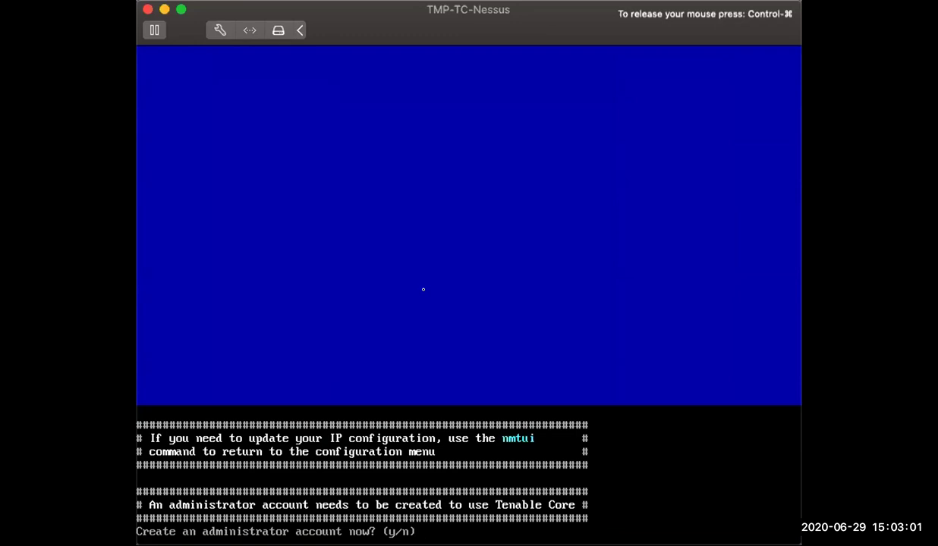
pyautogui.press('Return')
pyautogui.write('ip ')
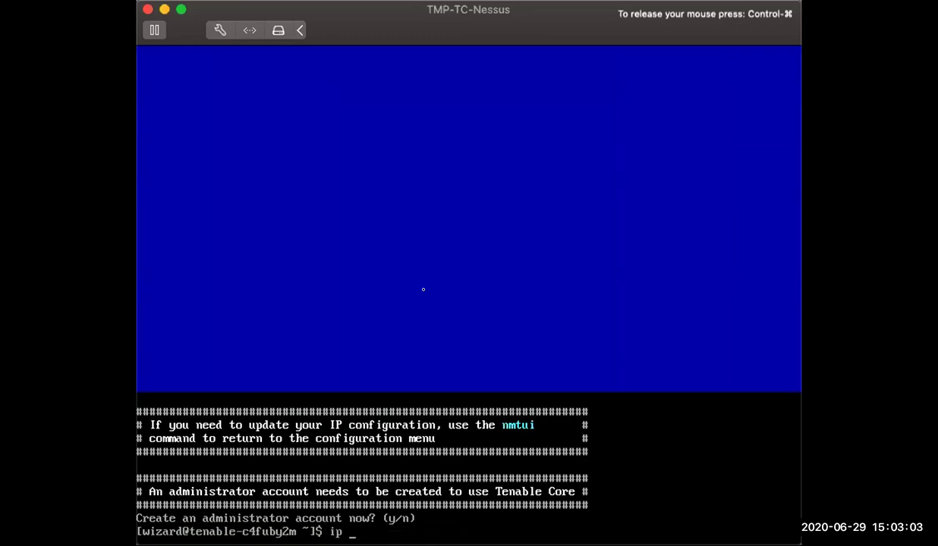
pyautogui.write('addr')
pyautogui.press('BackSpace')
pyautogui.press('Return')
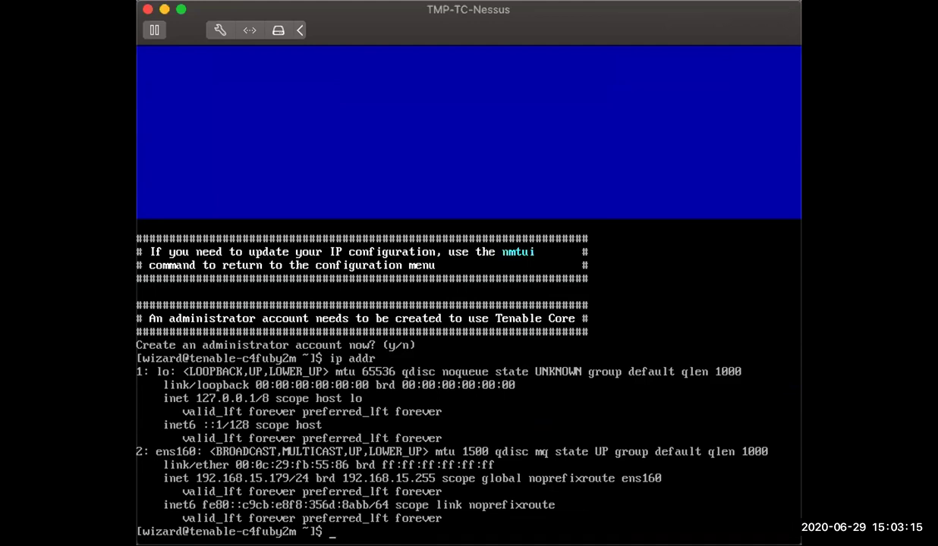
pyautogui.press('super+Tab')
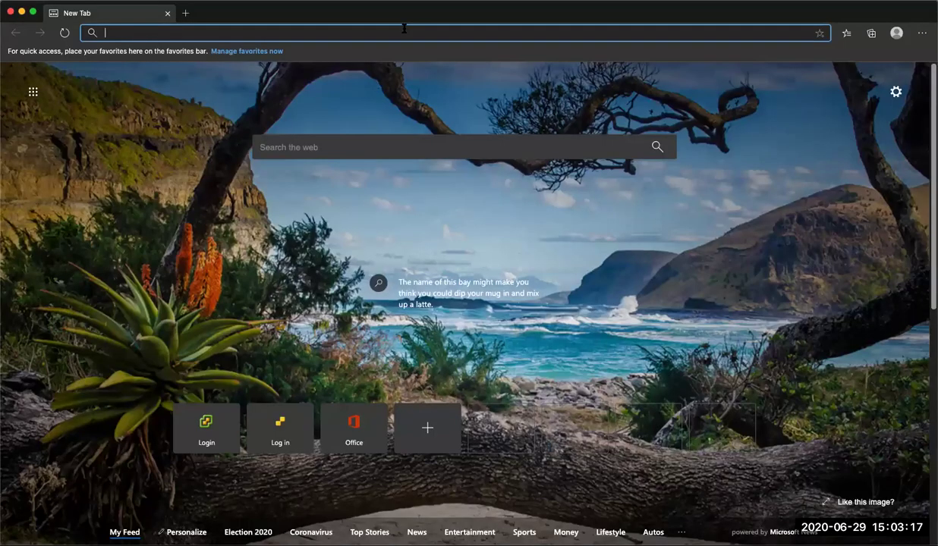
pyautogui.write('https://1')
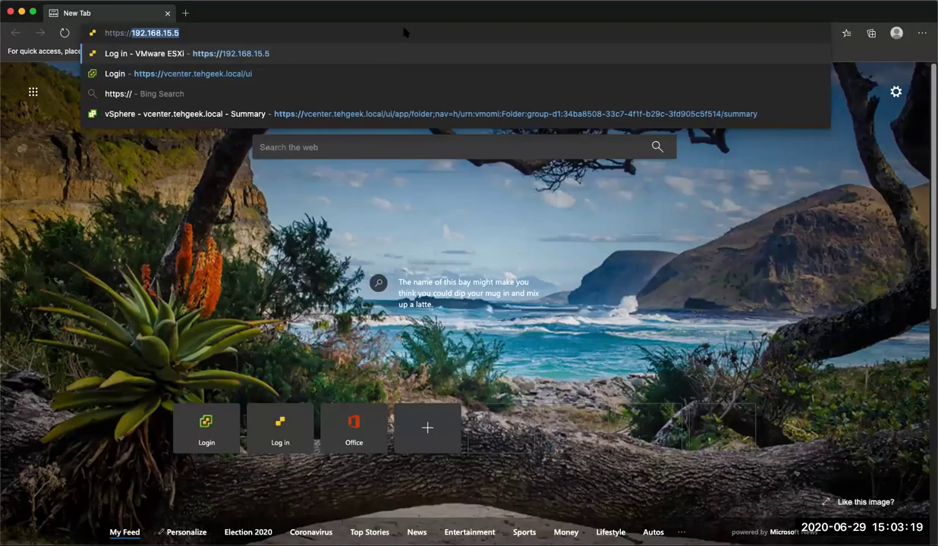
pyautogui.write('92.168')
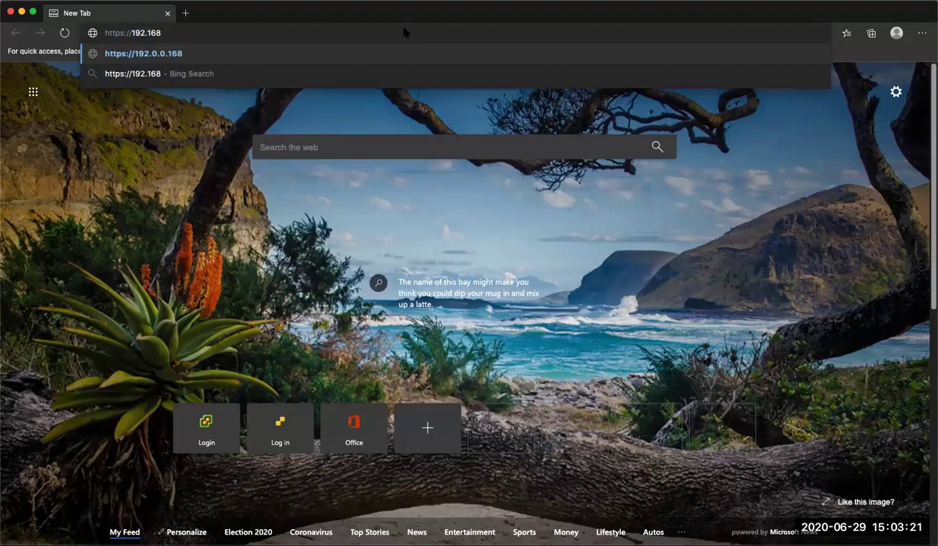
pyautogui.write('.15.179')
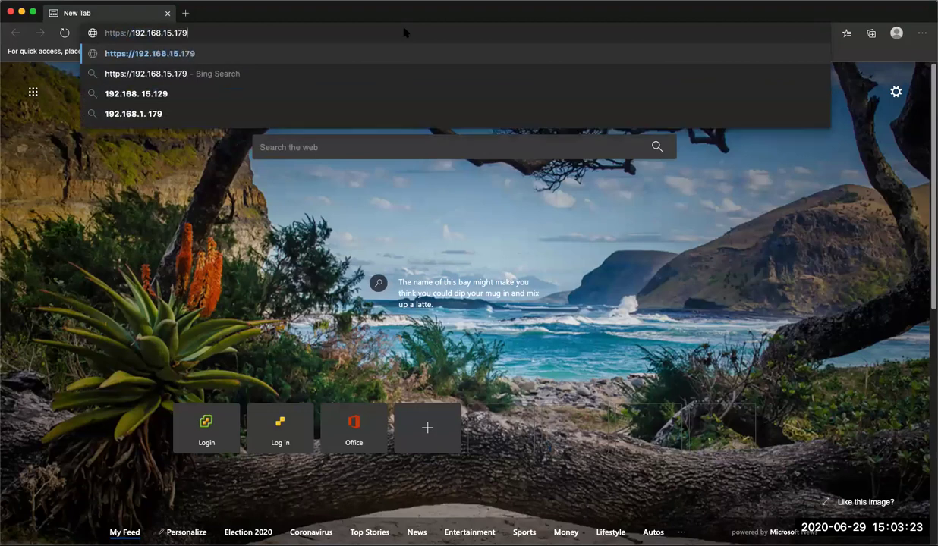
pyautogui.write(':8000')
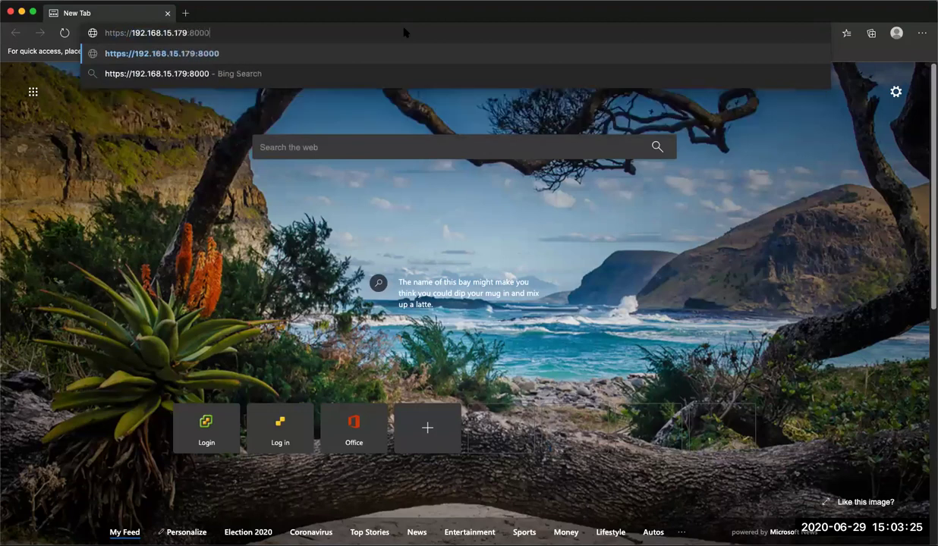
pyautogui.press('Return')
pyautogui.click(329, 295)
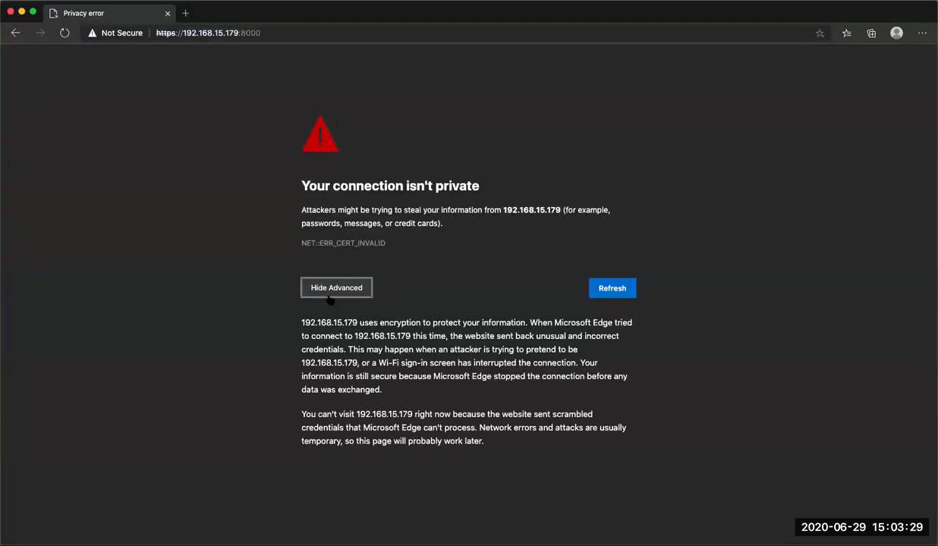
pyautogui.write('thisisunsafe')
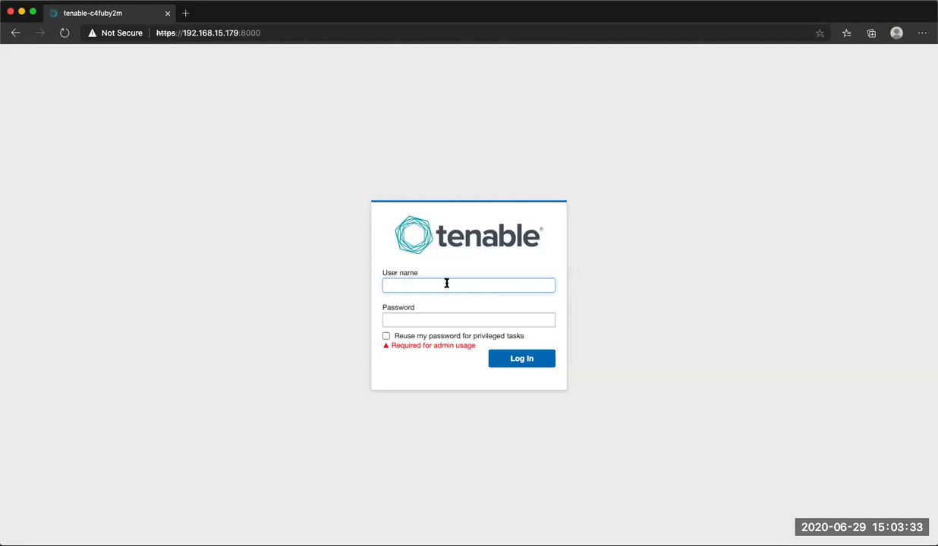
pyautogui.write('wizard')
pyautogui.press('Tab')
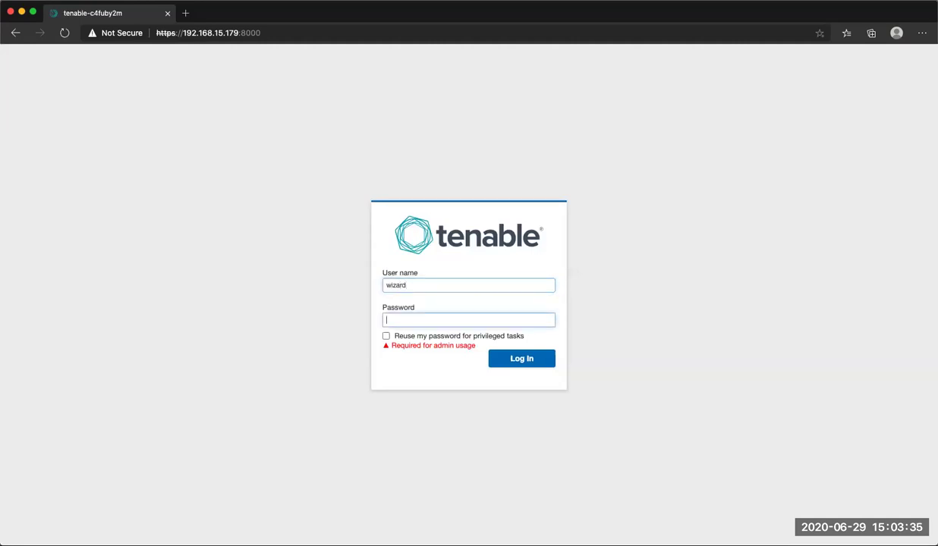
pyautogui.write('•••••')
pyautogui.click(446, 336)
pyautogui.click(541, 358)
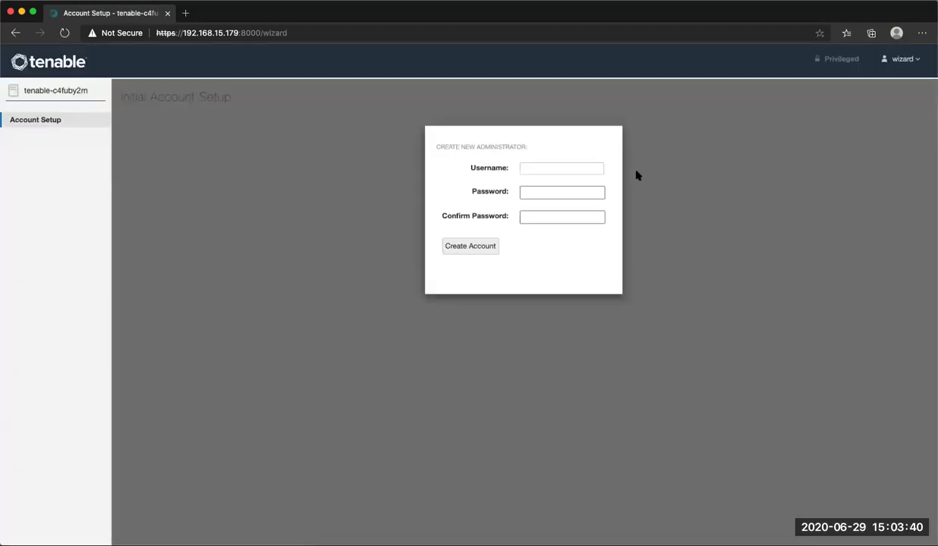
# Create administrator account admin with a confirmed password, then finish the setup.
pyautogui.click(583, 168)
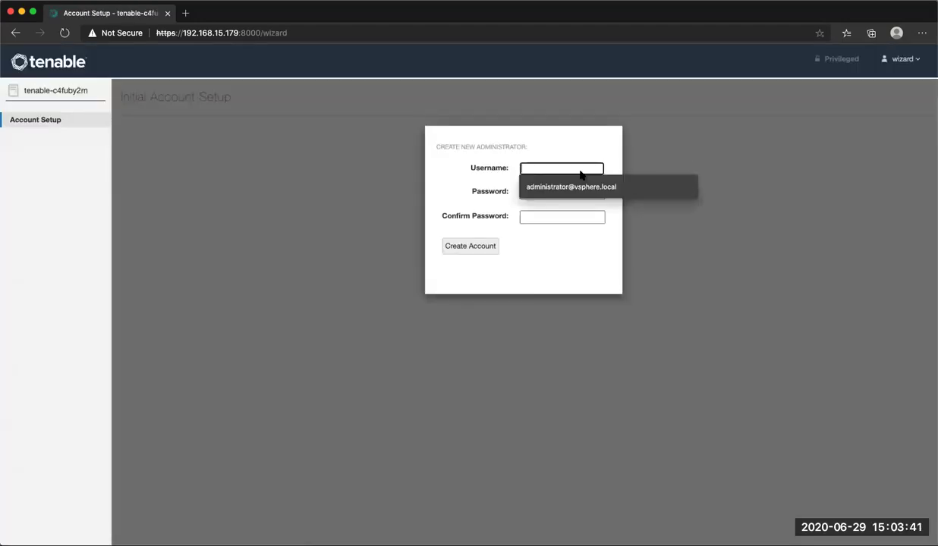
pyautogui.write('admin')
pyautogui.press('Tab')
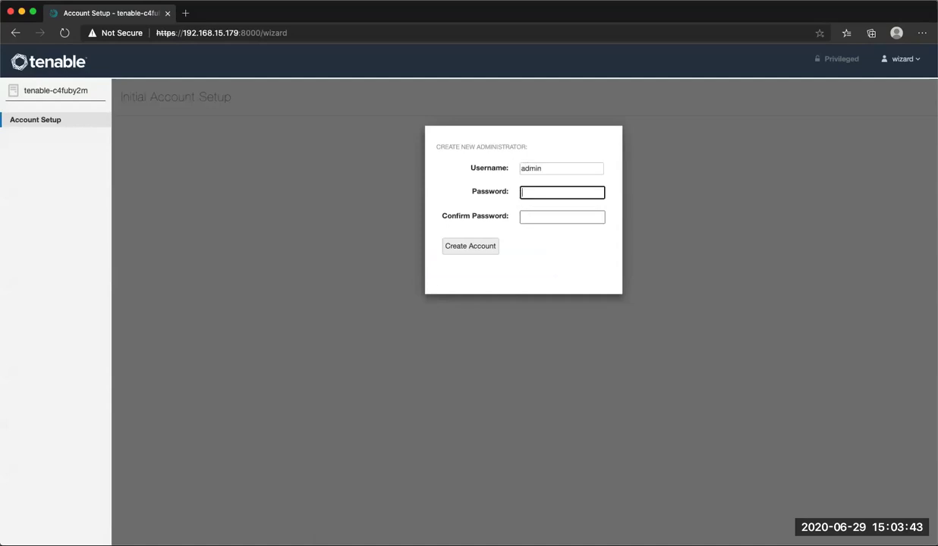
pyautogui.write('*****************')
pyautogui.press('Tab')
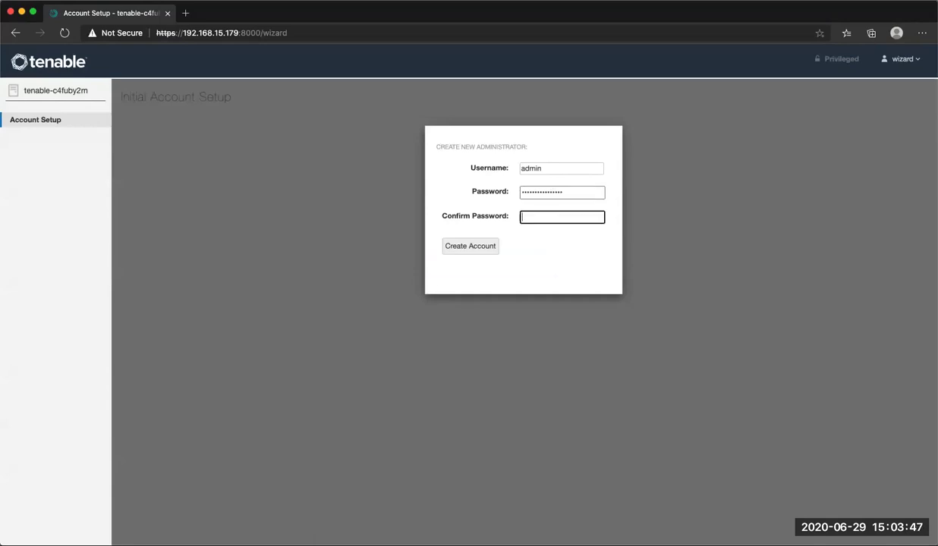
pyautogui.write('*')
pyautogui.press('BackSpace')
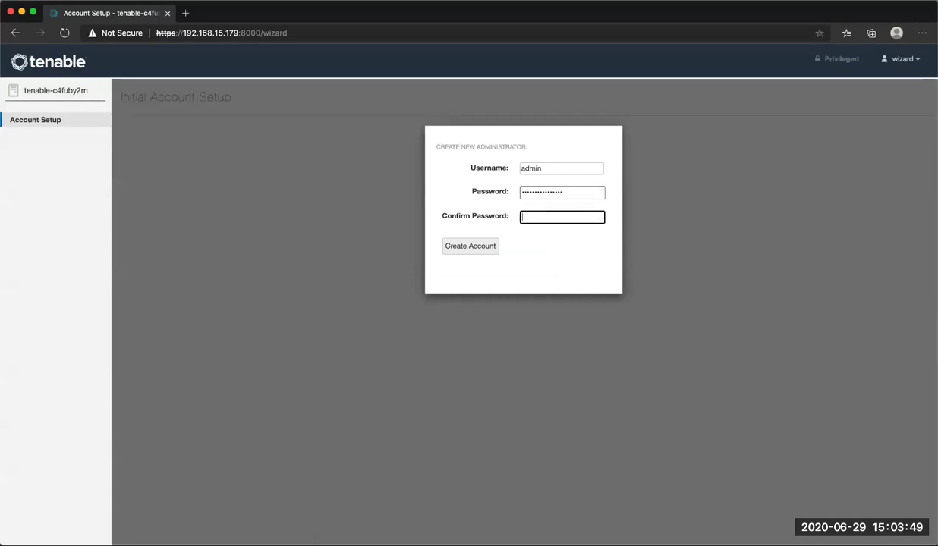
pyautogui.write('****************')
pyautogui.click(465, 246)
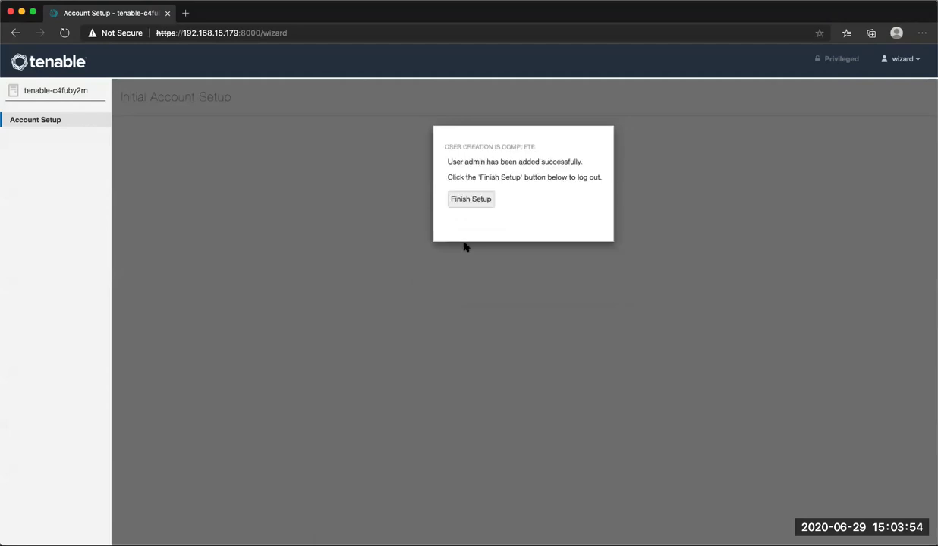
pyautogui.click(465, 200)
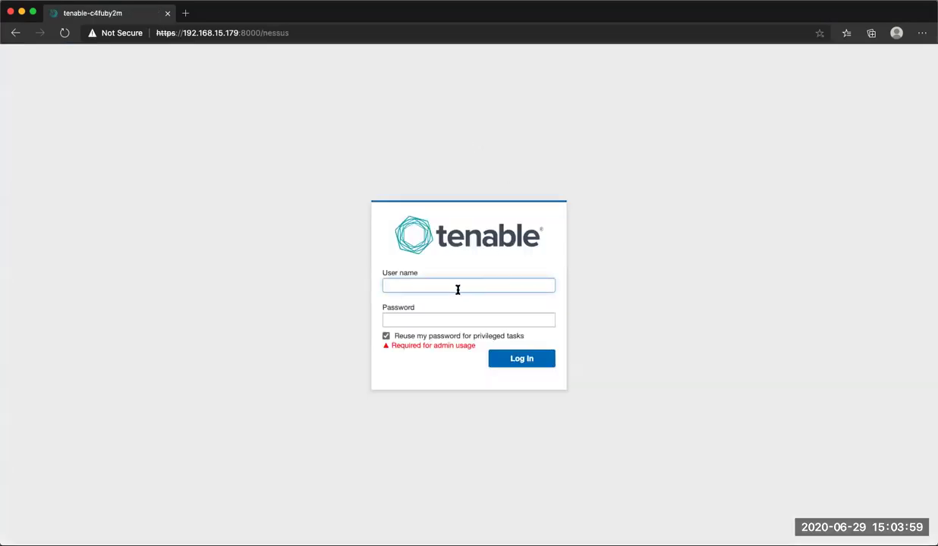
# Log back in to Tenable Core as admin with the new password.
pyautogui.write('admin')
pyautogui.press('Tab')
pyautogui.write('adm')
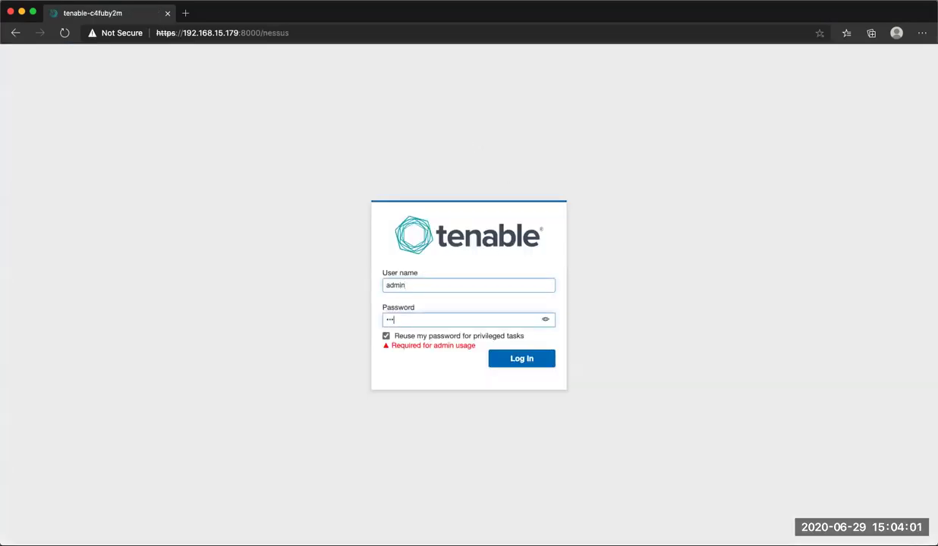
pyautogui.write('••••••••••')
pyautogui.press('Return')
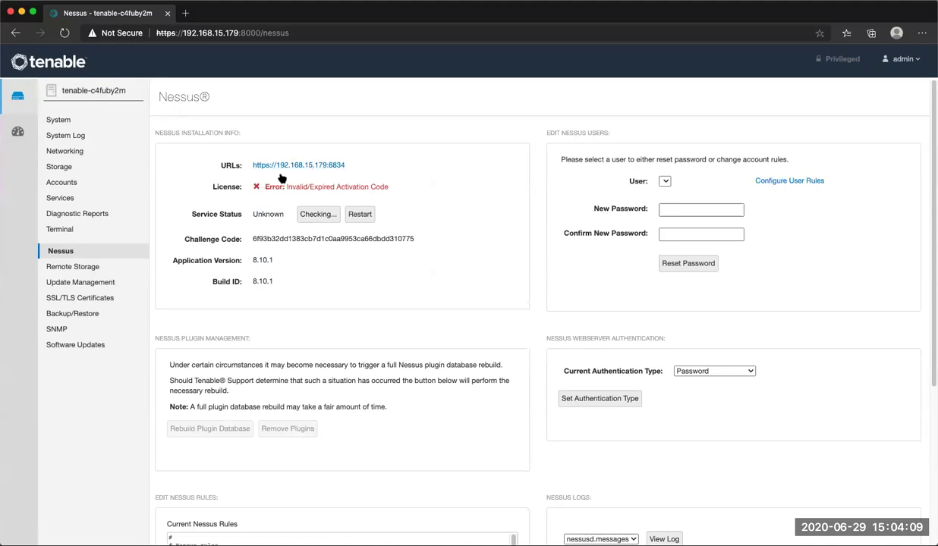
pyautogui.rightClick(298, 167)
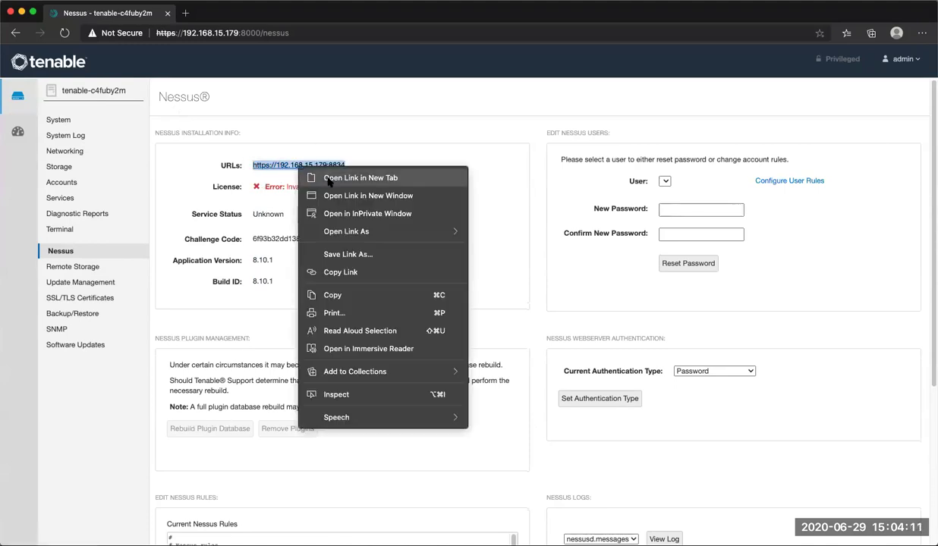
pyautogui.click(328, 181)
pyautogui.click(215, 14)
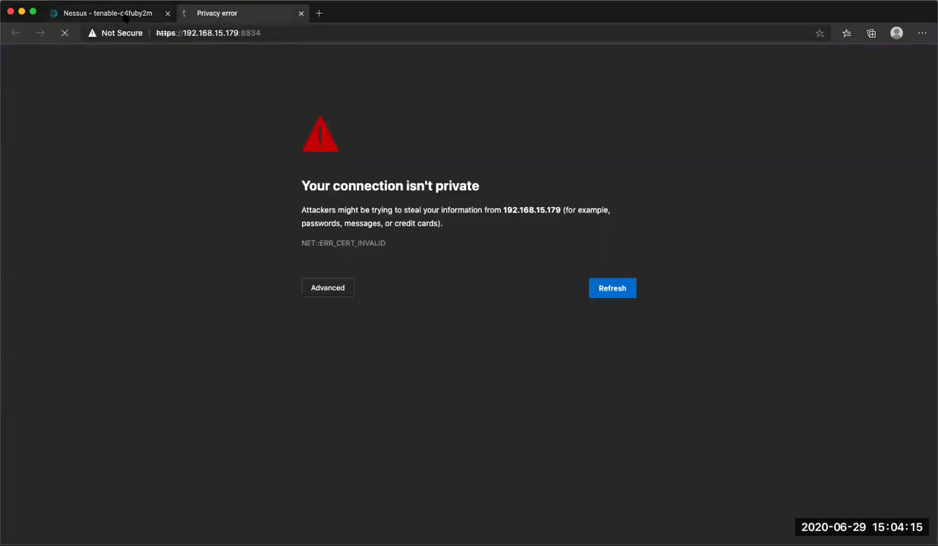
pyautogui.click(331, 282)
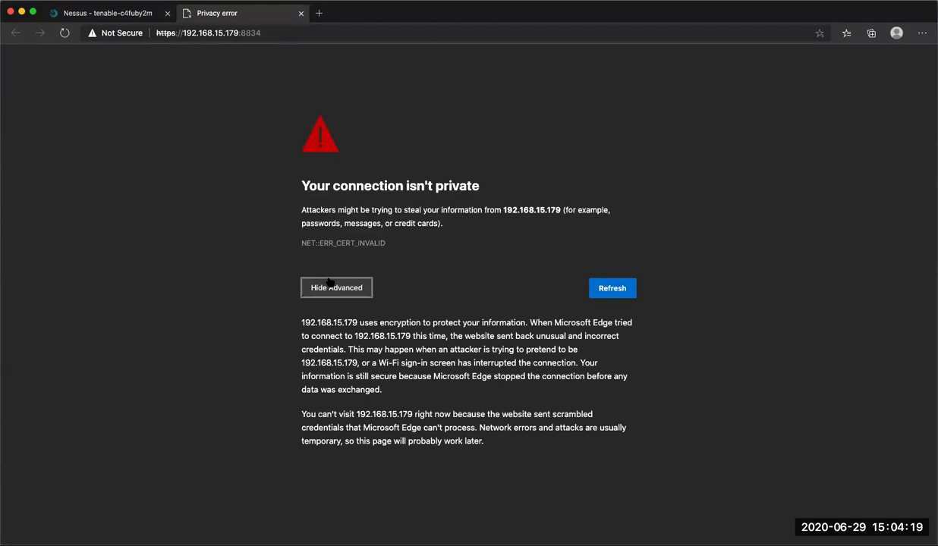
pyautogui.write('thisisunsafe')
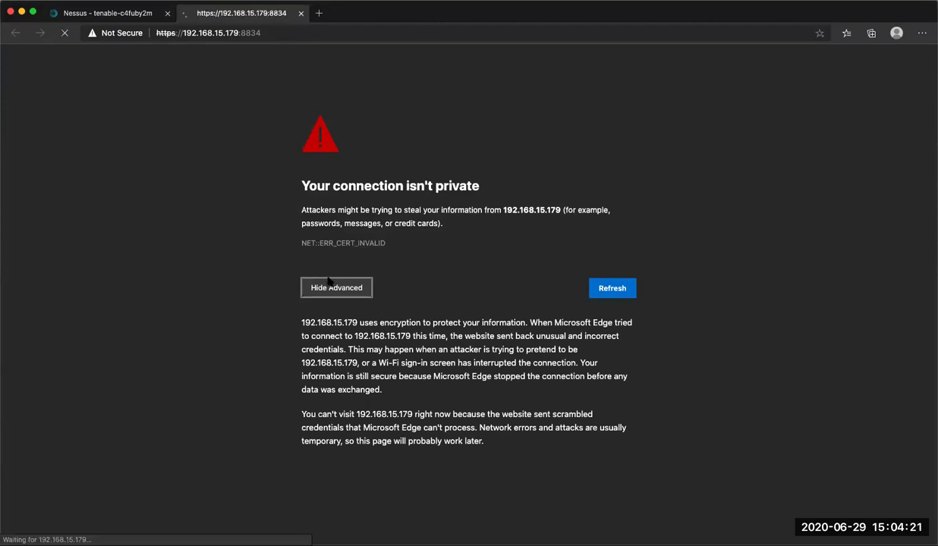
# Deploy Nessus as a Managed Scanner managed by Tenable.sc, then return to the Tenable Core tab.
pyautogui.click(416, 374)
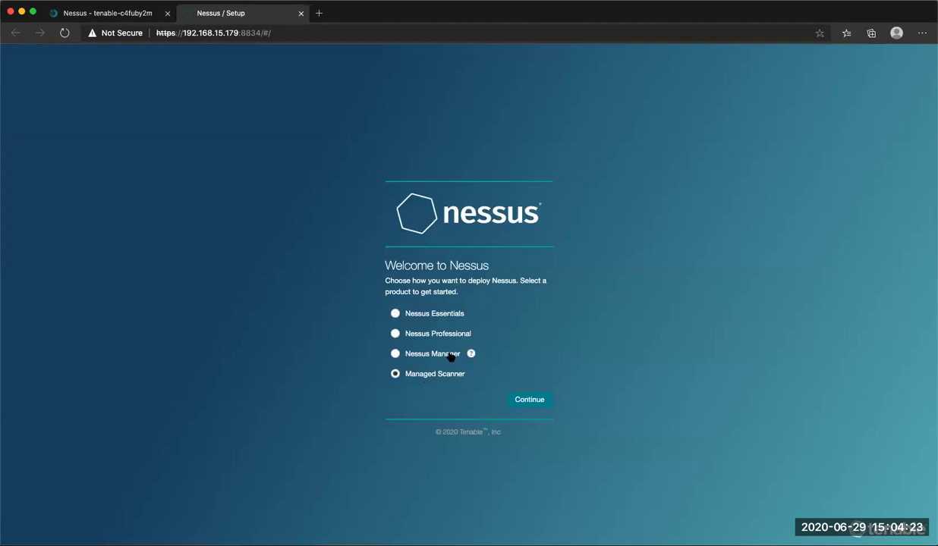
pyautogui.click(531, 399)
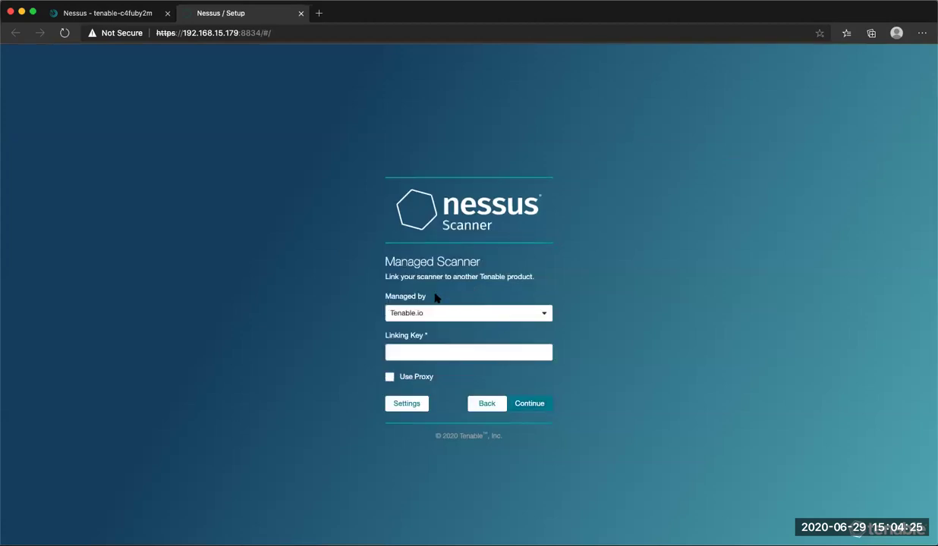
pyautogui.click(476, 313)
pyautogui.click(479, 349)
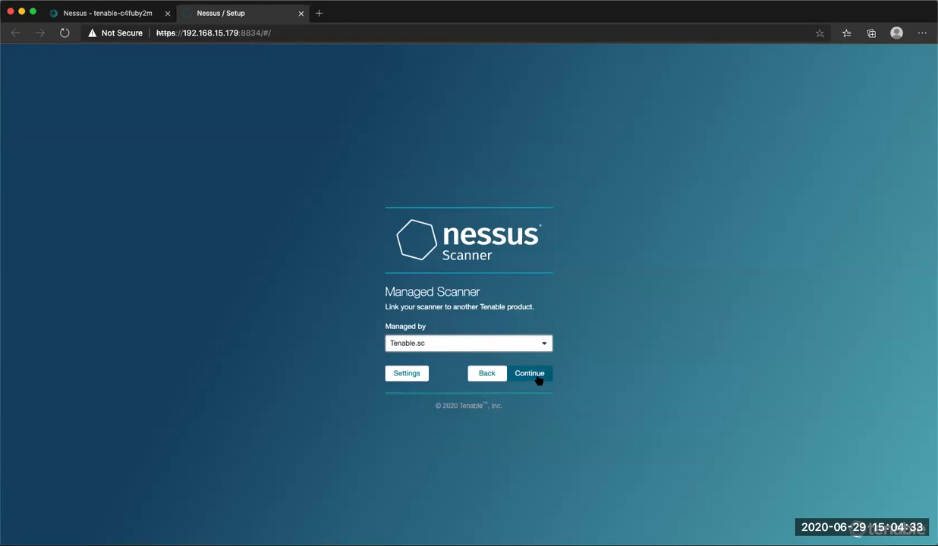
pyautogui.click(120, 17)
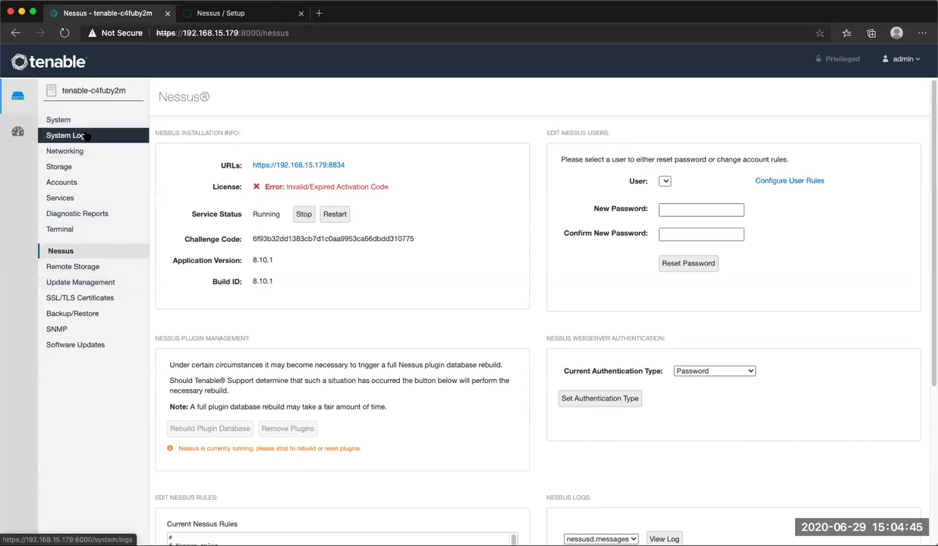
# Open the System page and review the host name and restart delay options, cancelling both.
pyautogui.click(87, 121)
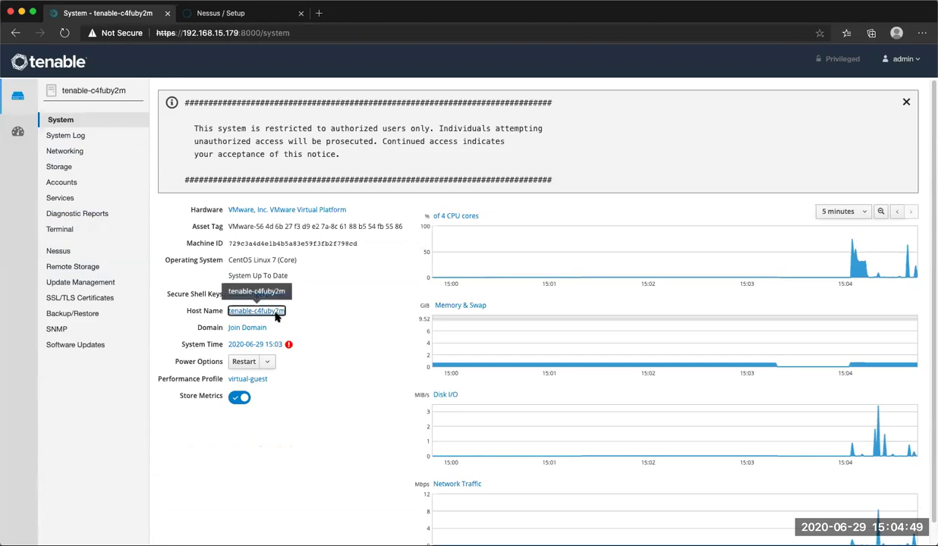
pyautogui.click(266, 309)
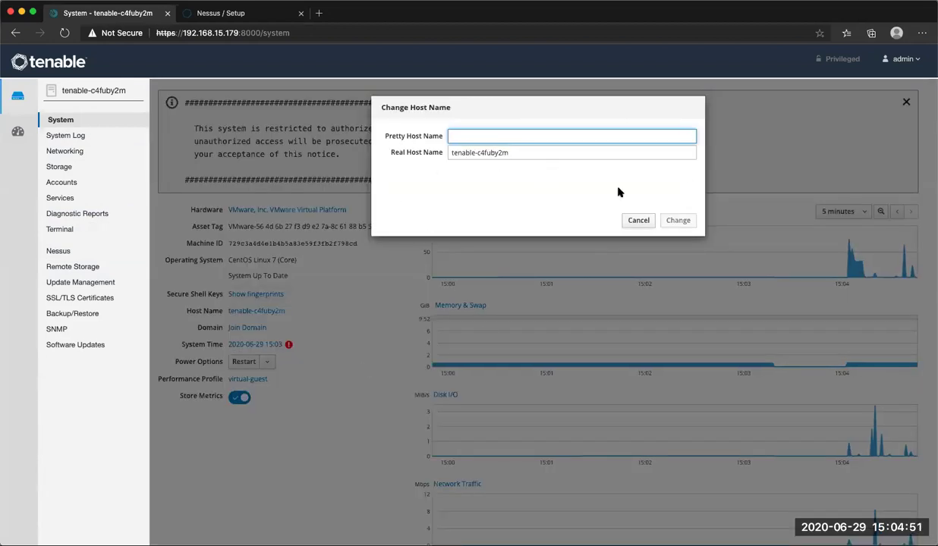
pyautogui.click(641, 228)
pyautogui.click(241, 361)
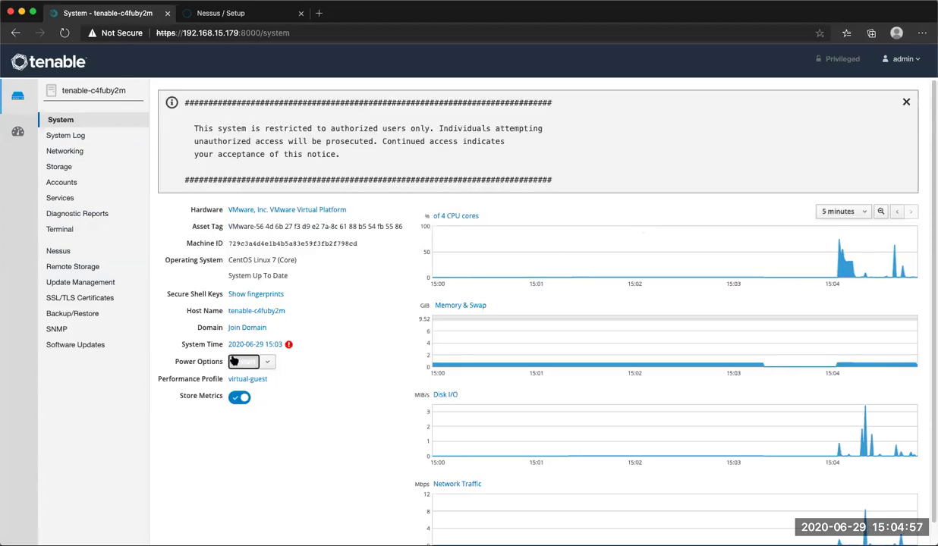
pyautogui.click(450, 195)
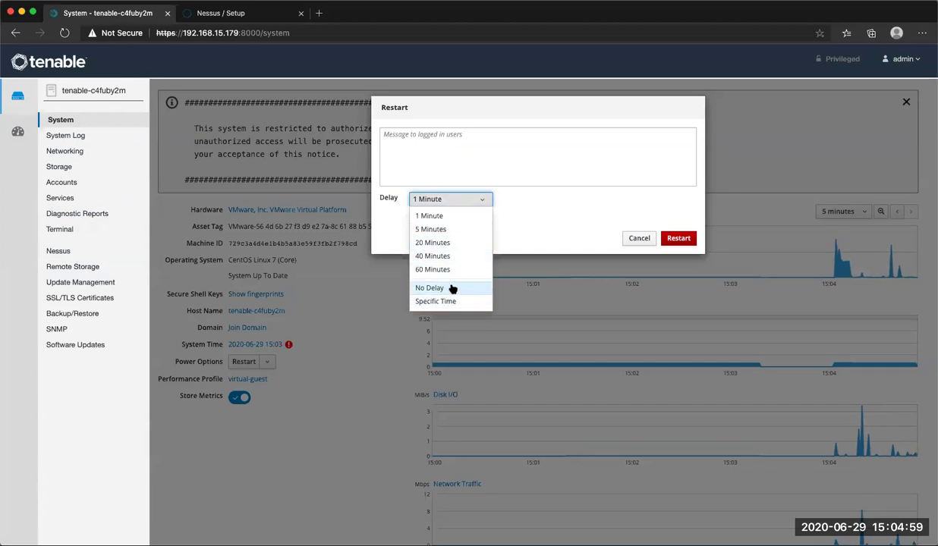
pyautogui.click(639, 238)
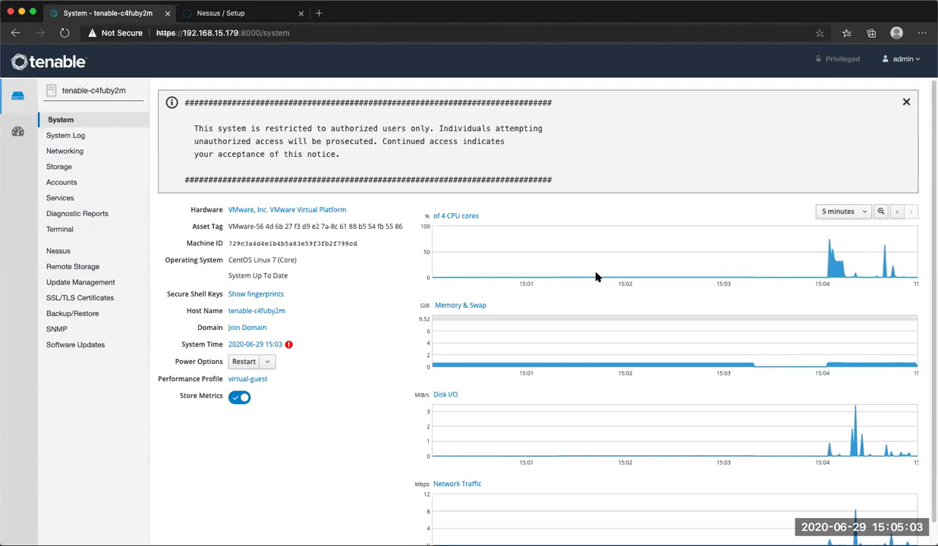
# Open the Software Updates page and let it refresh the package information.
pyautogui.click(84, 346)
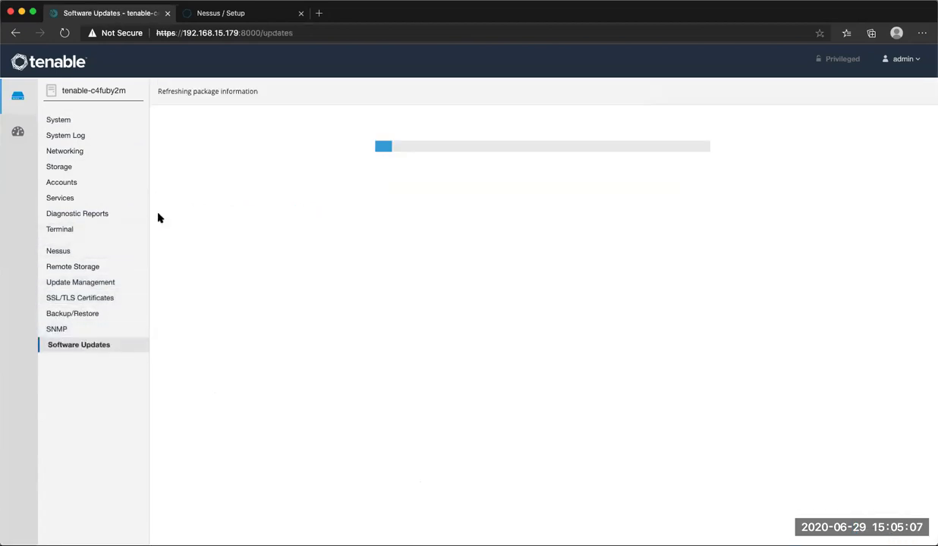